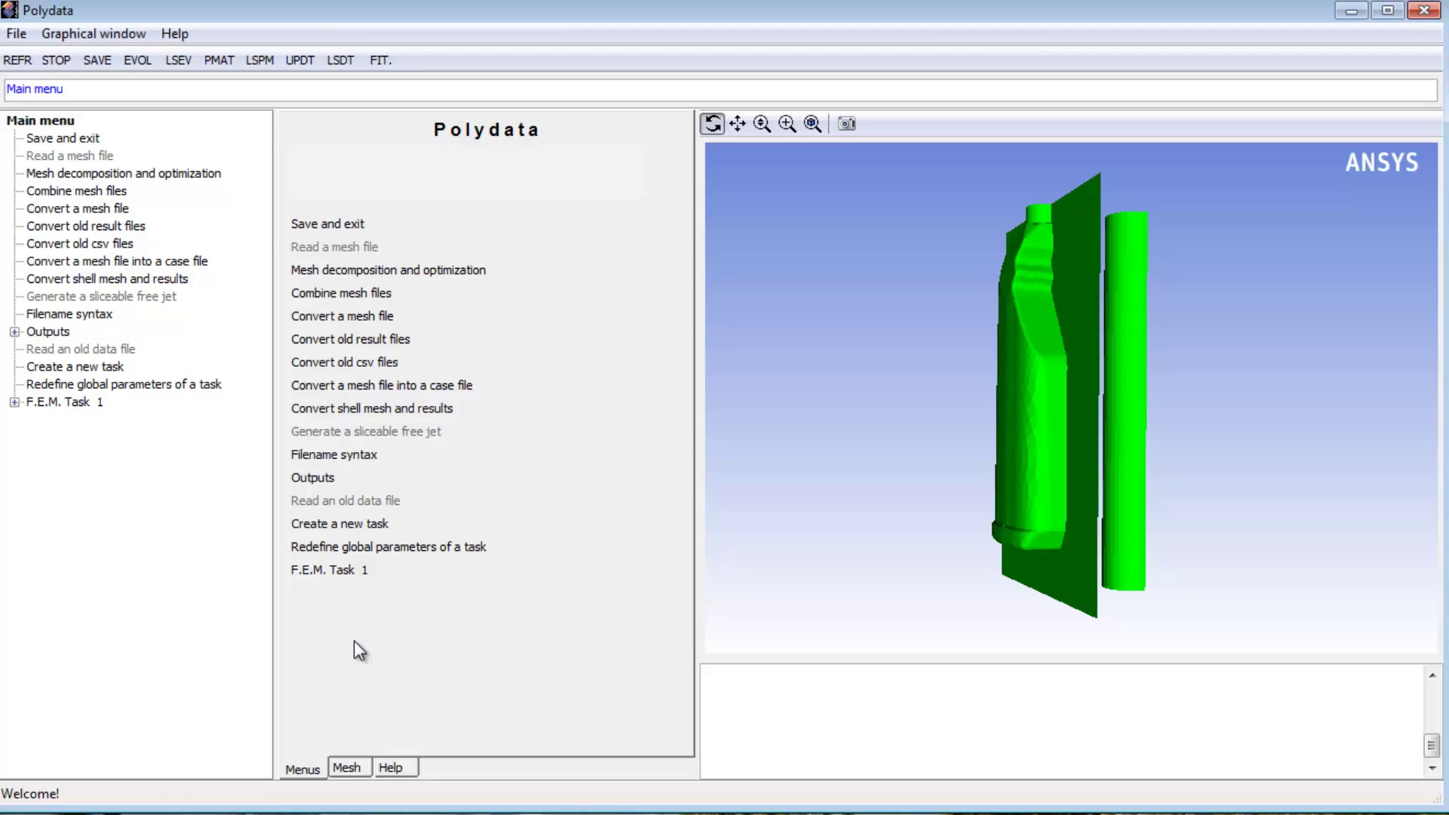
# - In F.E.M. Task 1's adaptive meshing for contacts, enable the Mold 1 contact criterion and calculate element size from angle and curvature
pyautogui.click(342, 571)
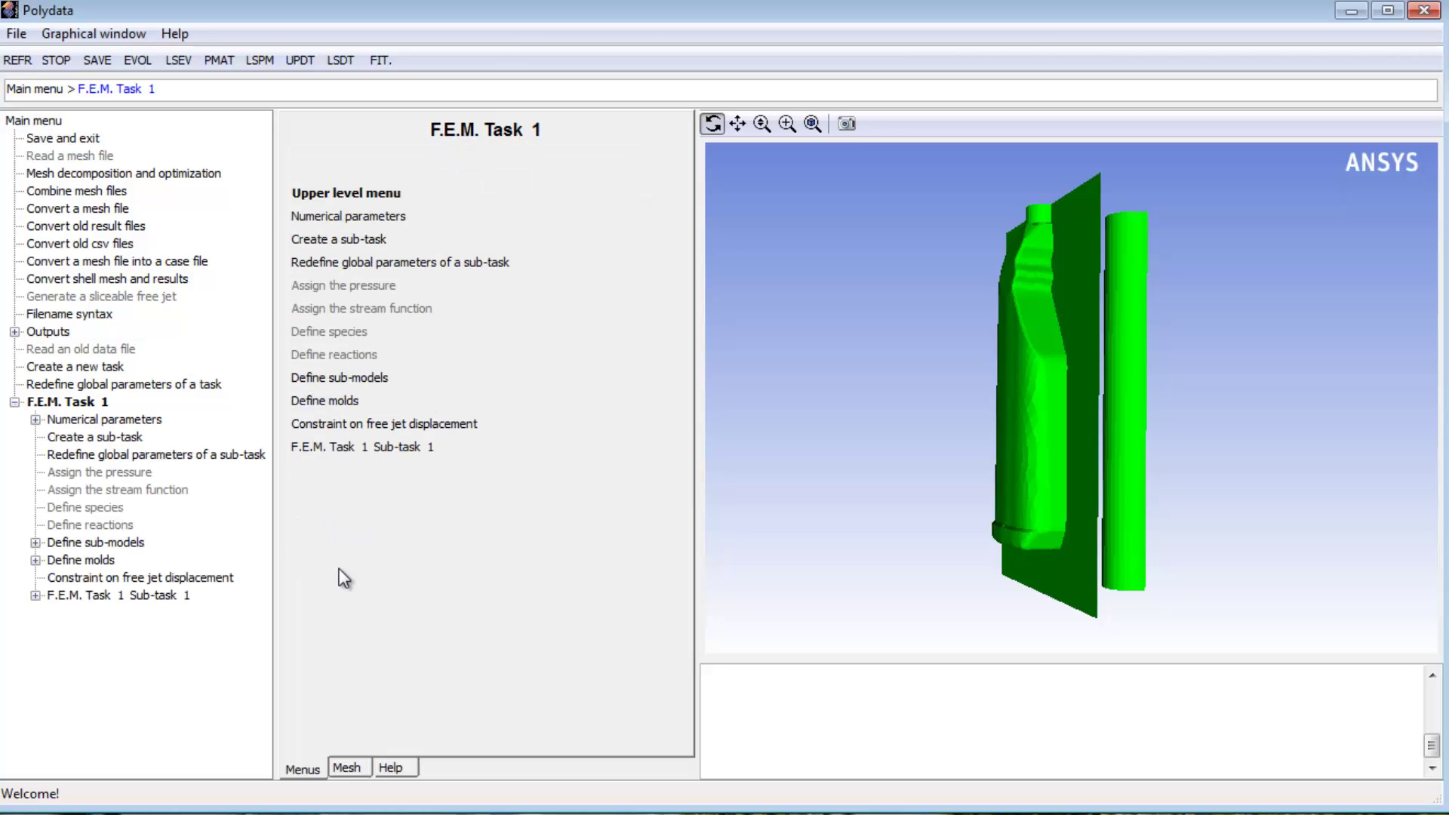
pyautogui.click(334, 221)
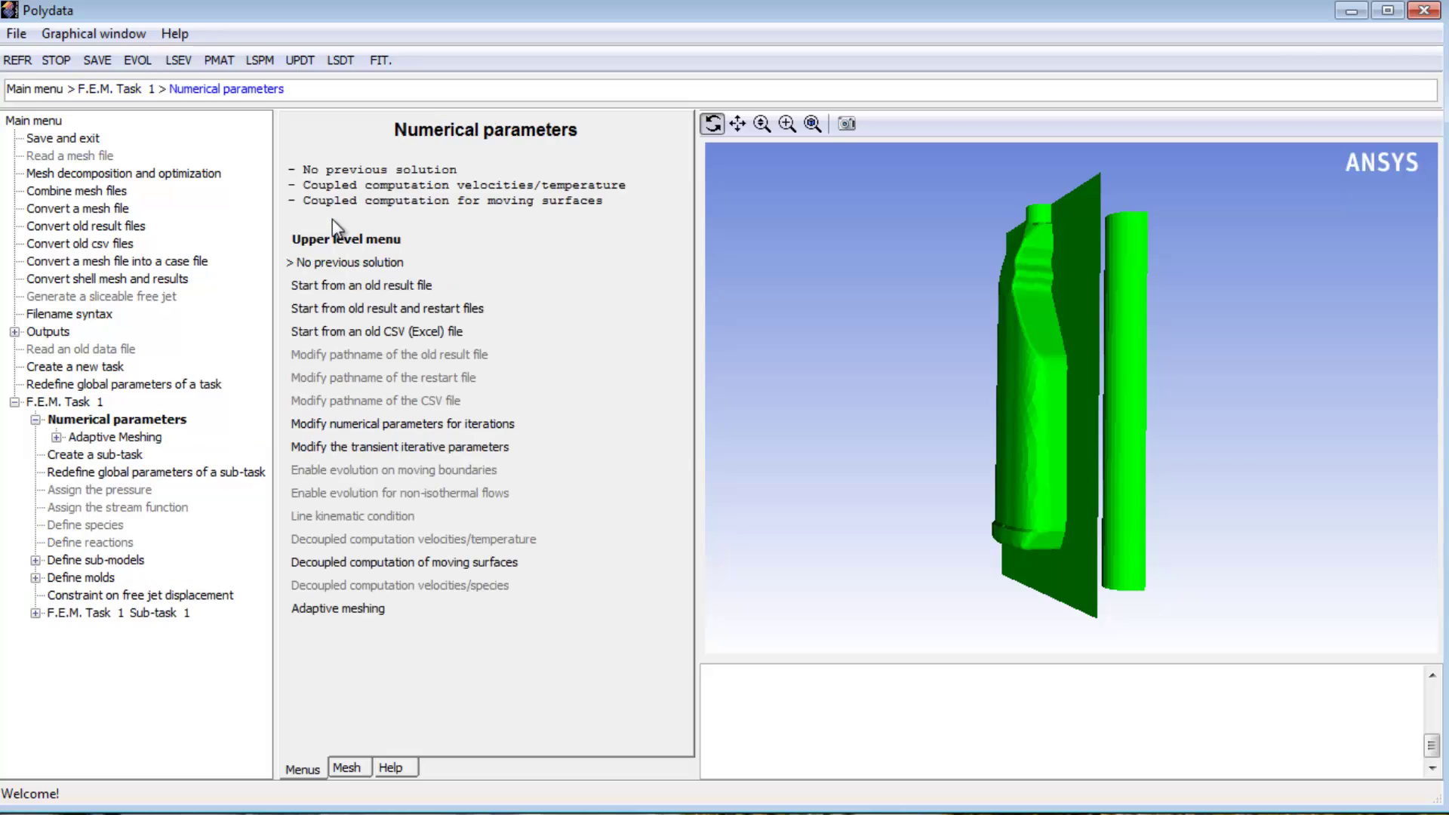
pyautogui.click(332, 609)
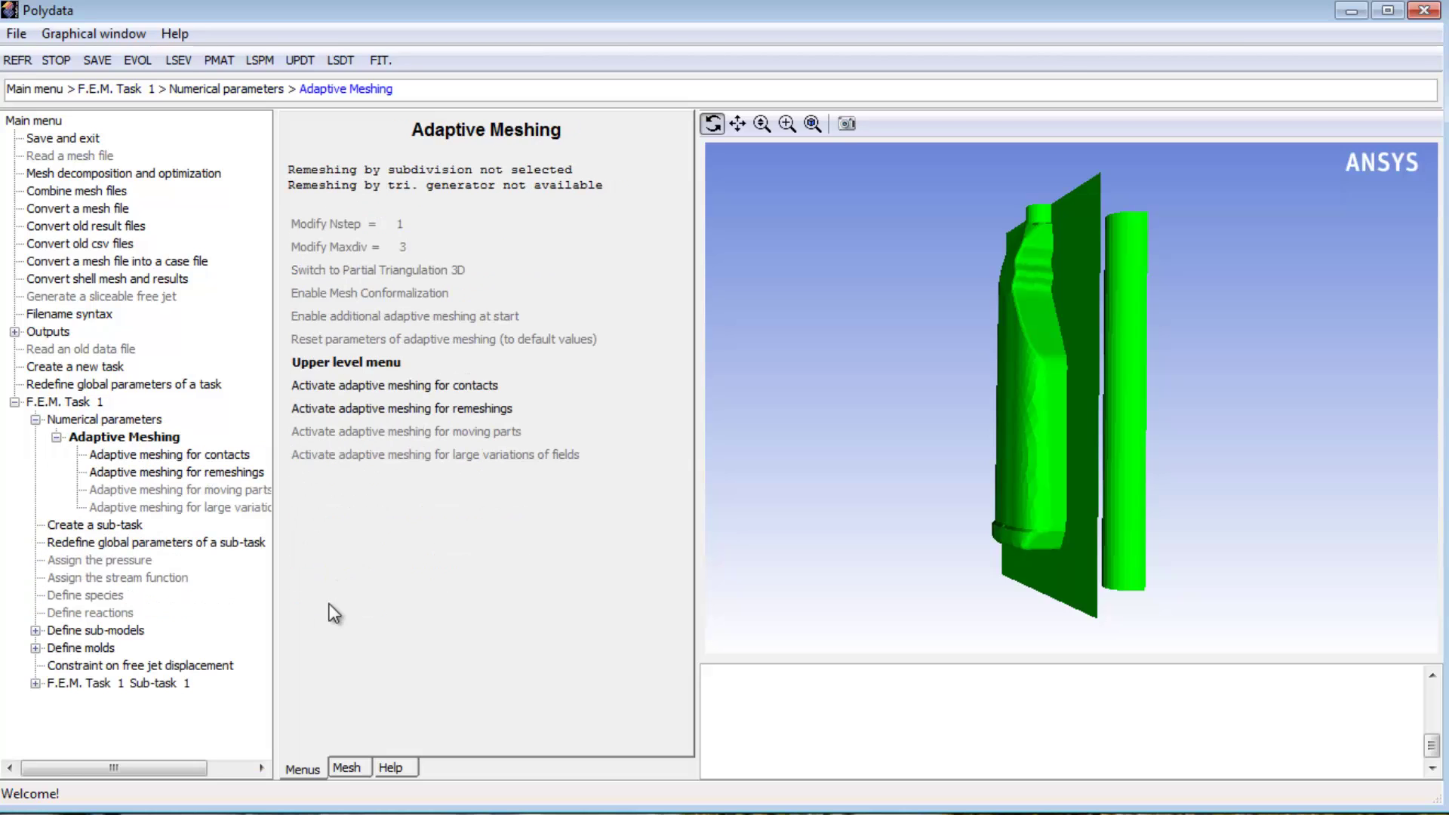
pyautogui.click(348, 386)
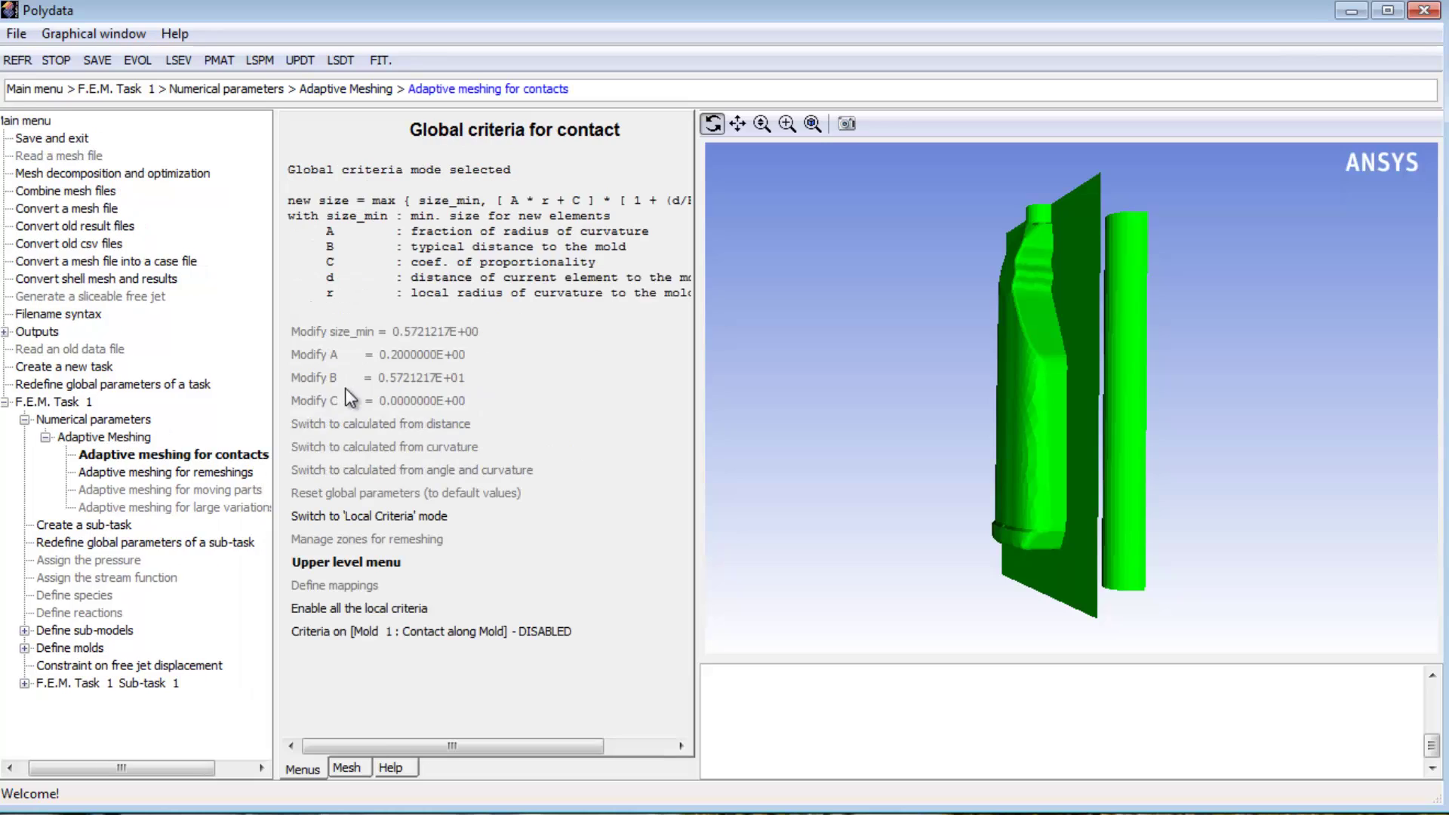
pyautogui.click(352, 633)
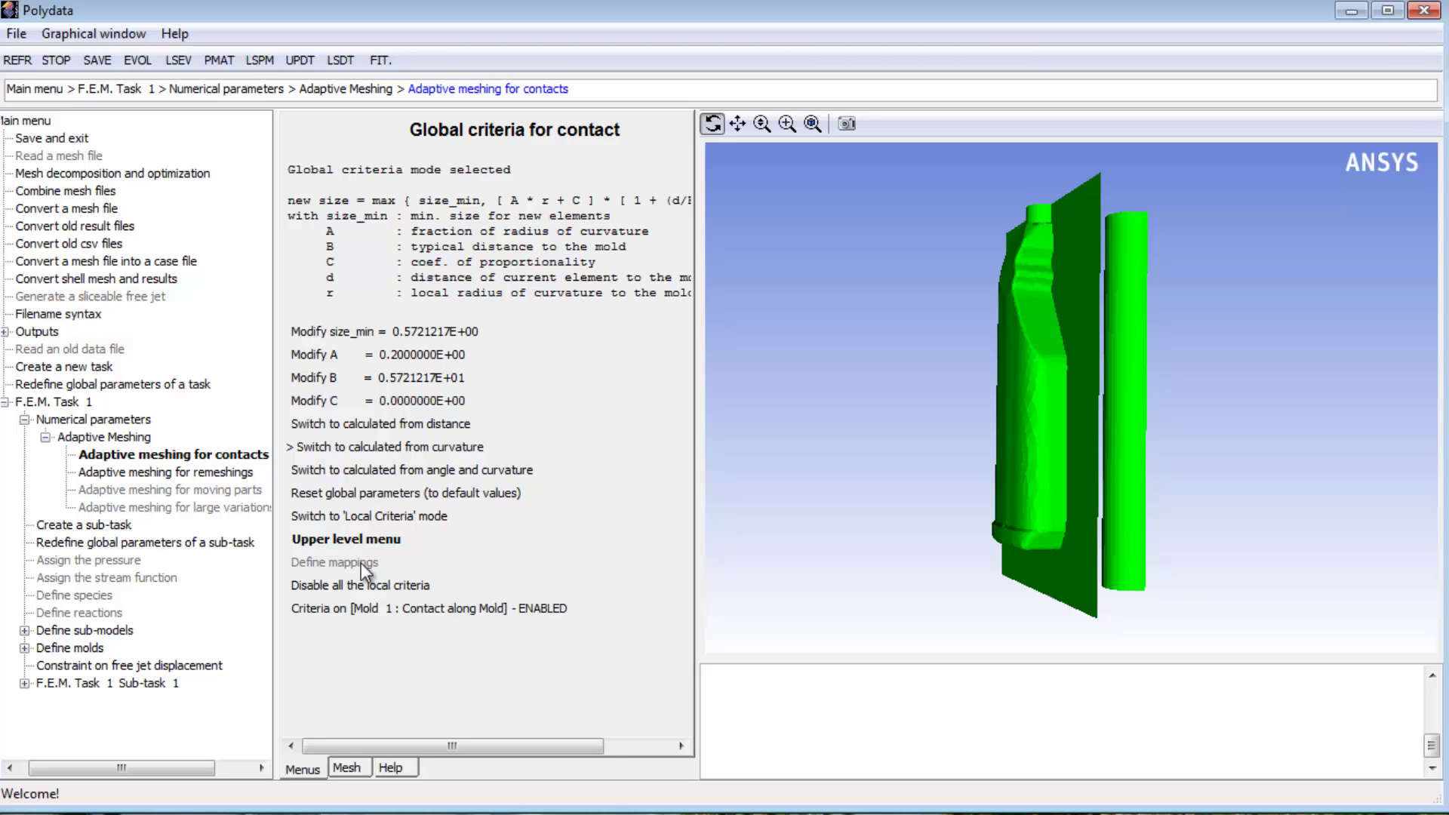
pyautogui.click(362, 474)
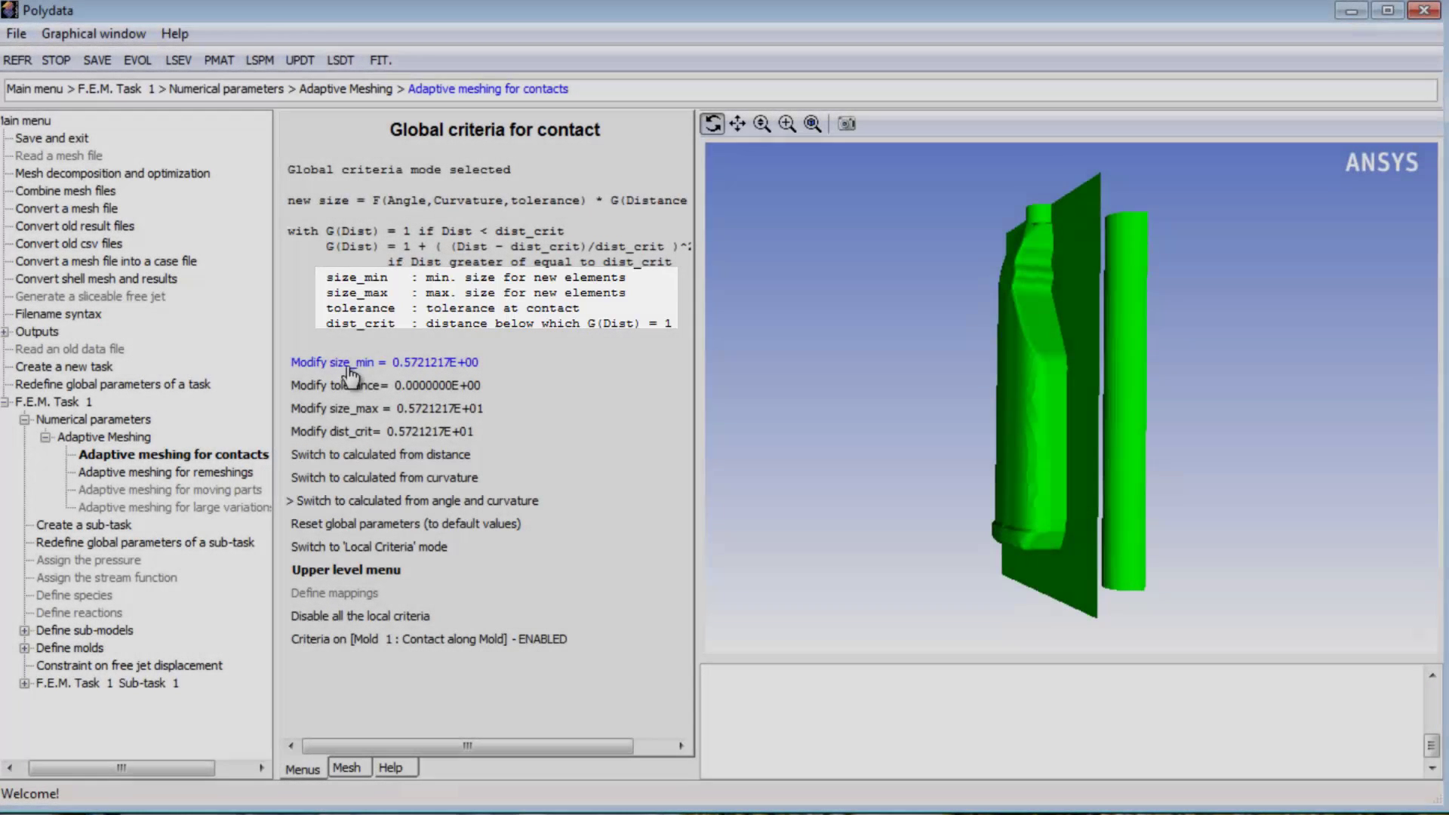
# - Set the global contact criteria's size_min to 2 and size_max to 6
pyautogui.click(347, 362)
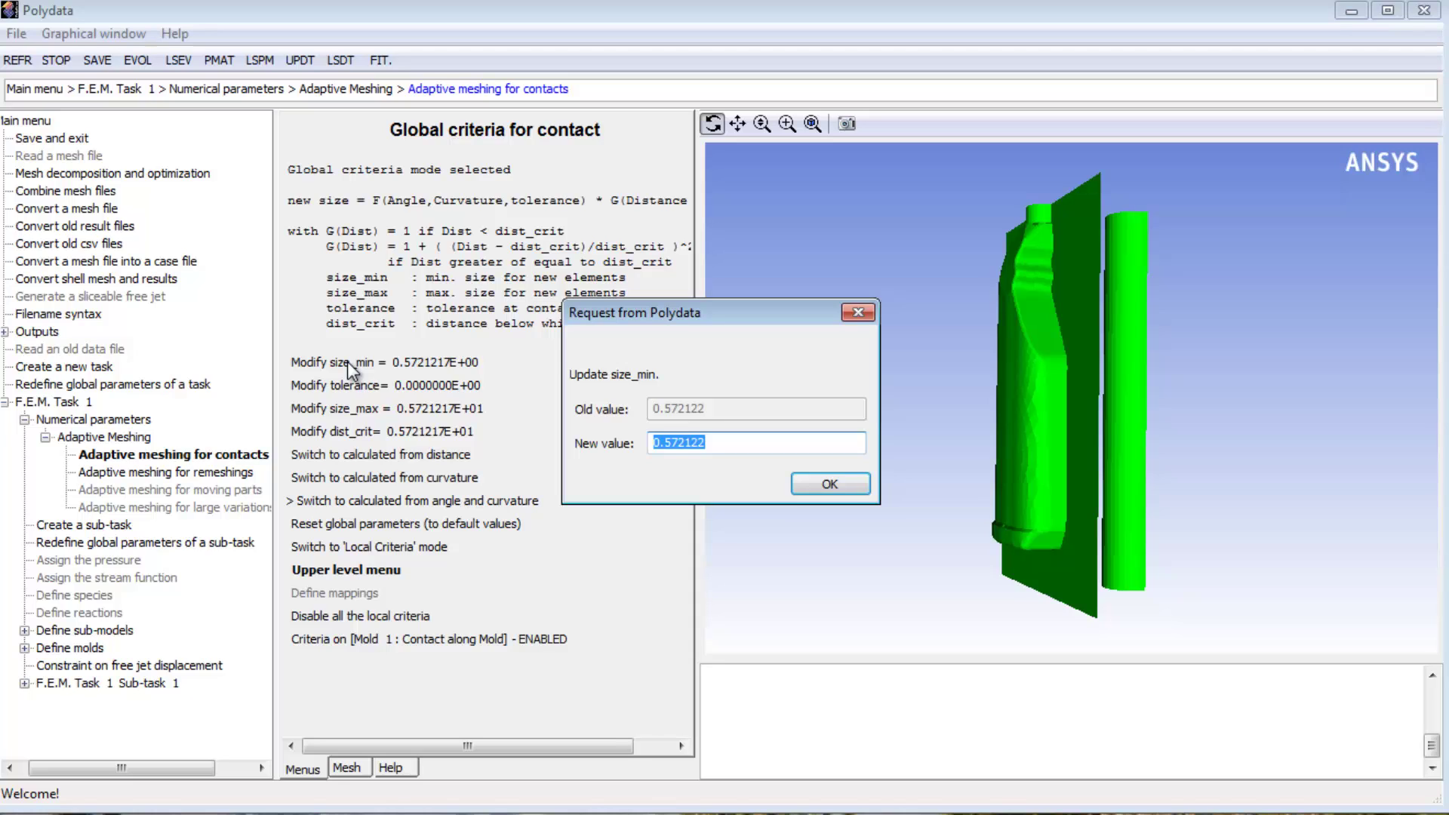
pyautogui.write('2')
pyautogui.press('Return')
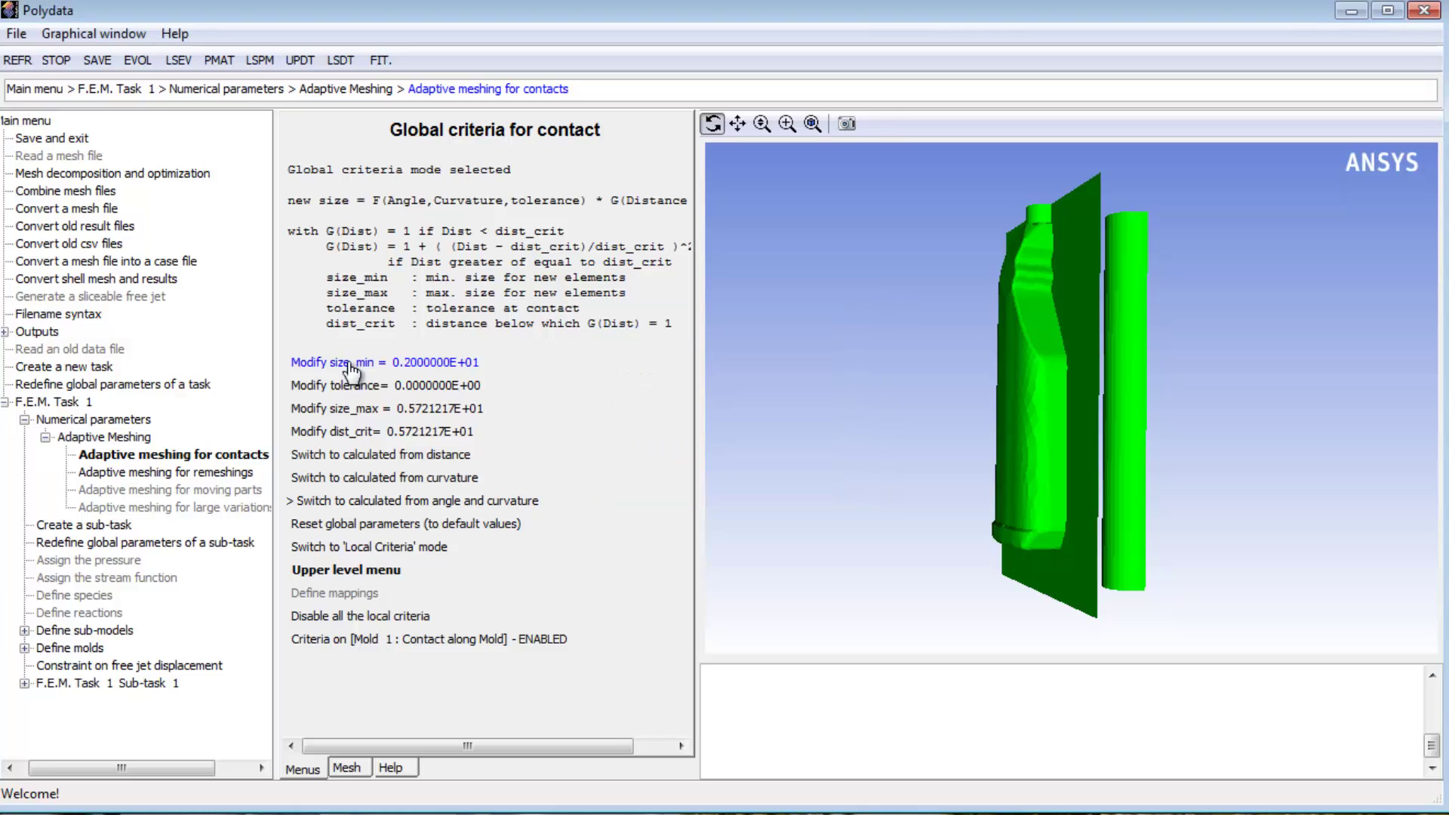
pyautogui.click(350, 409)
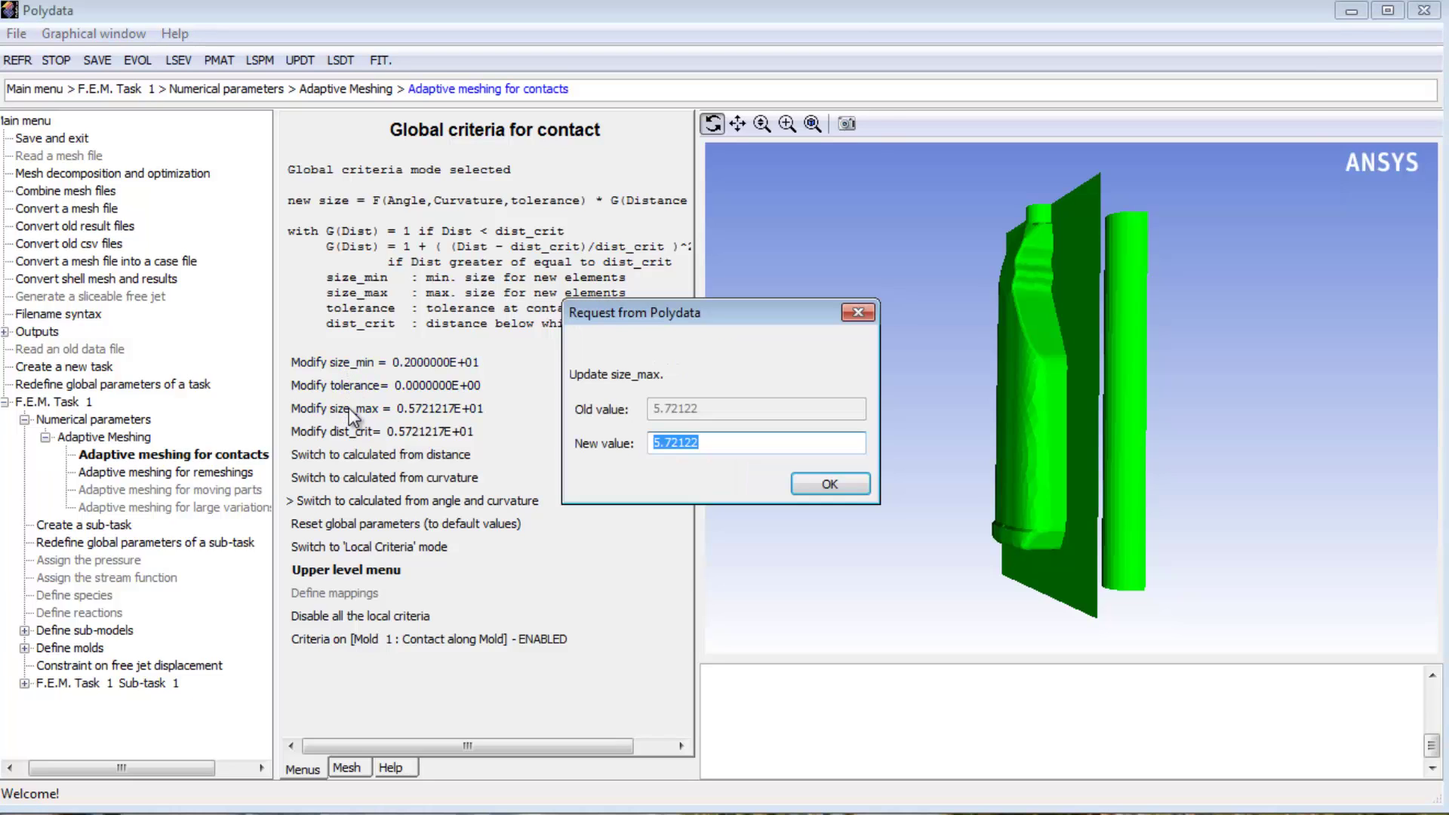
pyautogui.write('6')
pyautogui.press('Return')
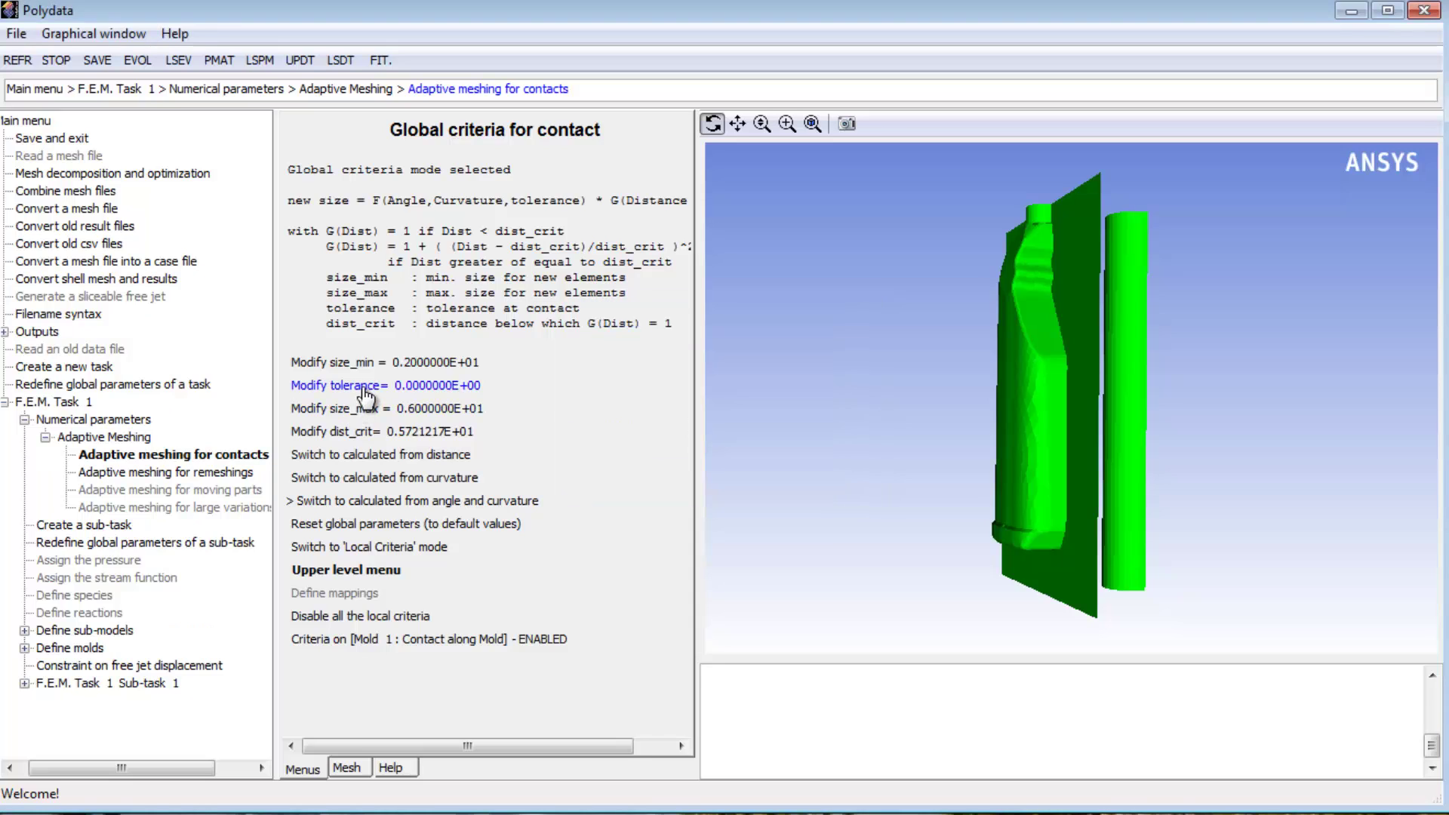
# - Set the contact criteria's tolerance to 0.2 and dist_crit to 7, and return to the adaptive meshing settings
pyautogui.click(363, 387)
pyautogui.write('0.2')
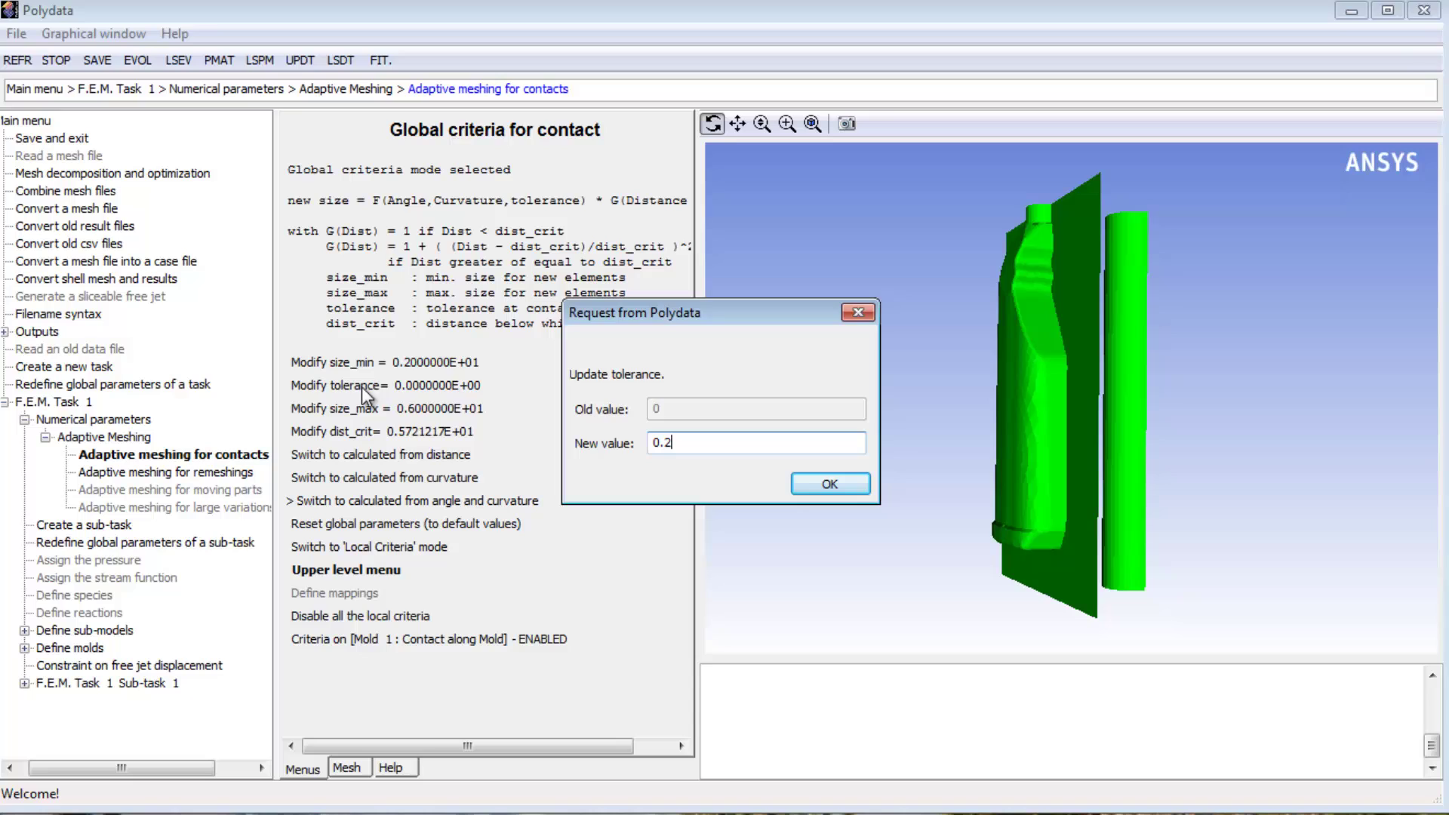
pyautogui.press('Return')
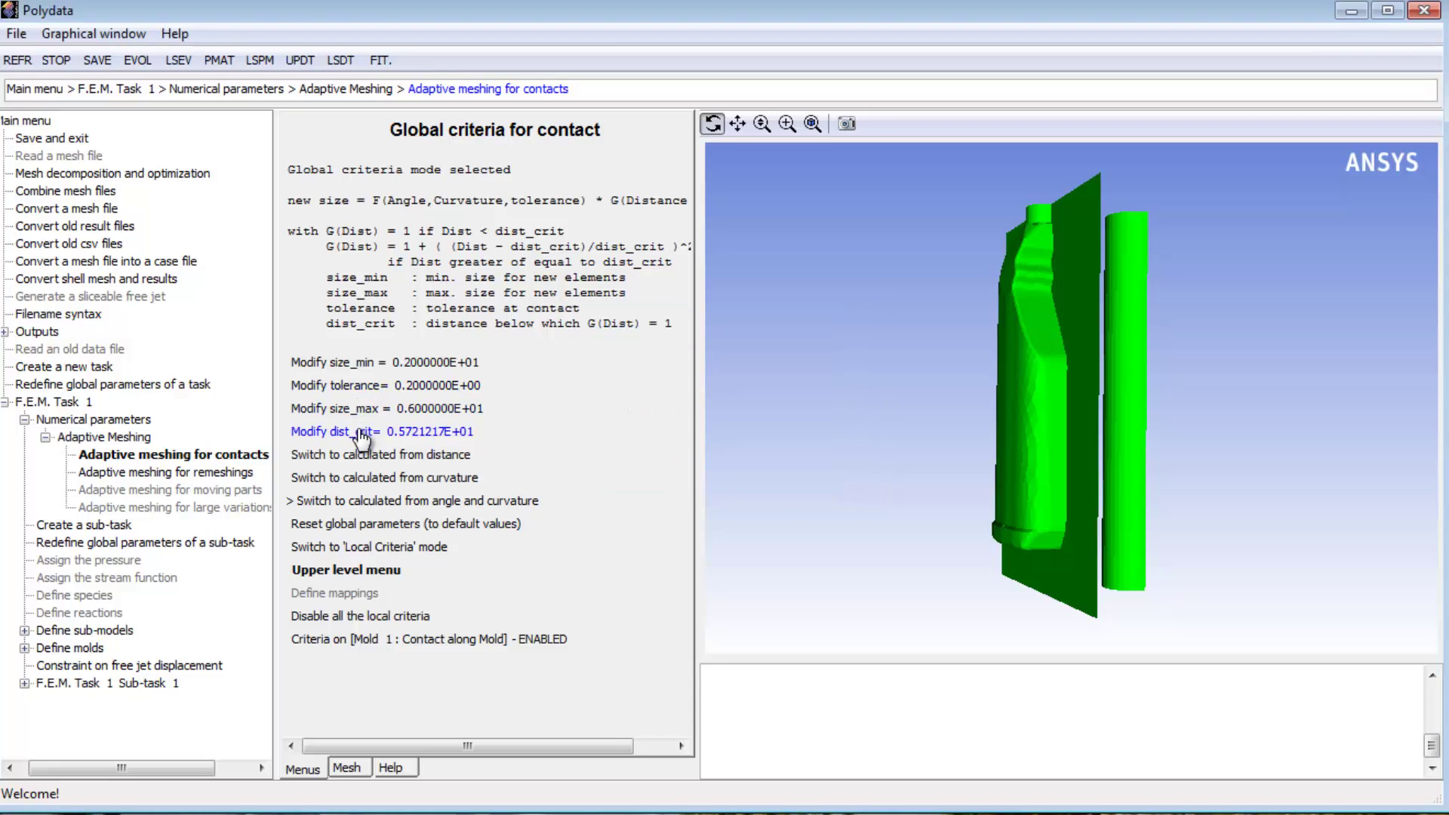
pyautogui.click(363, 433)
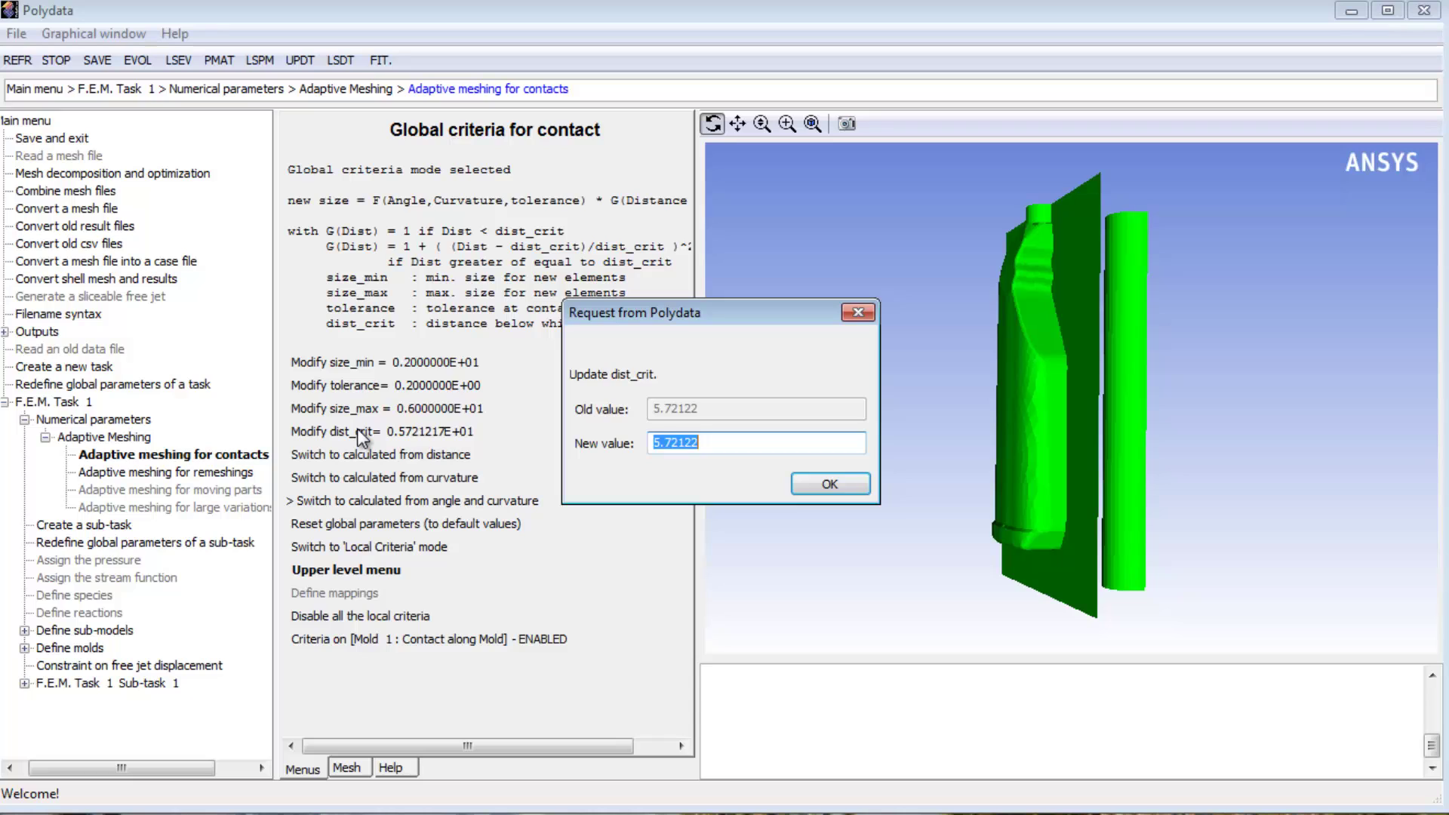
pyautogui.write('7')
pyautogui.press('Return')
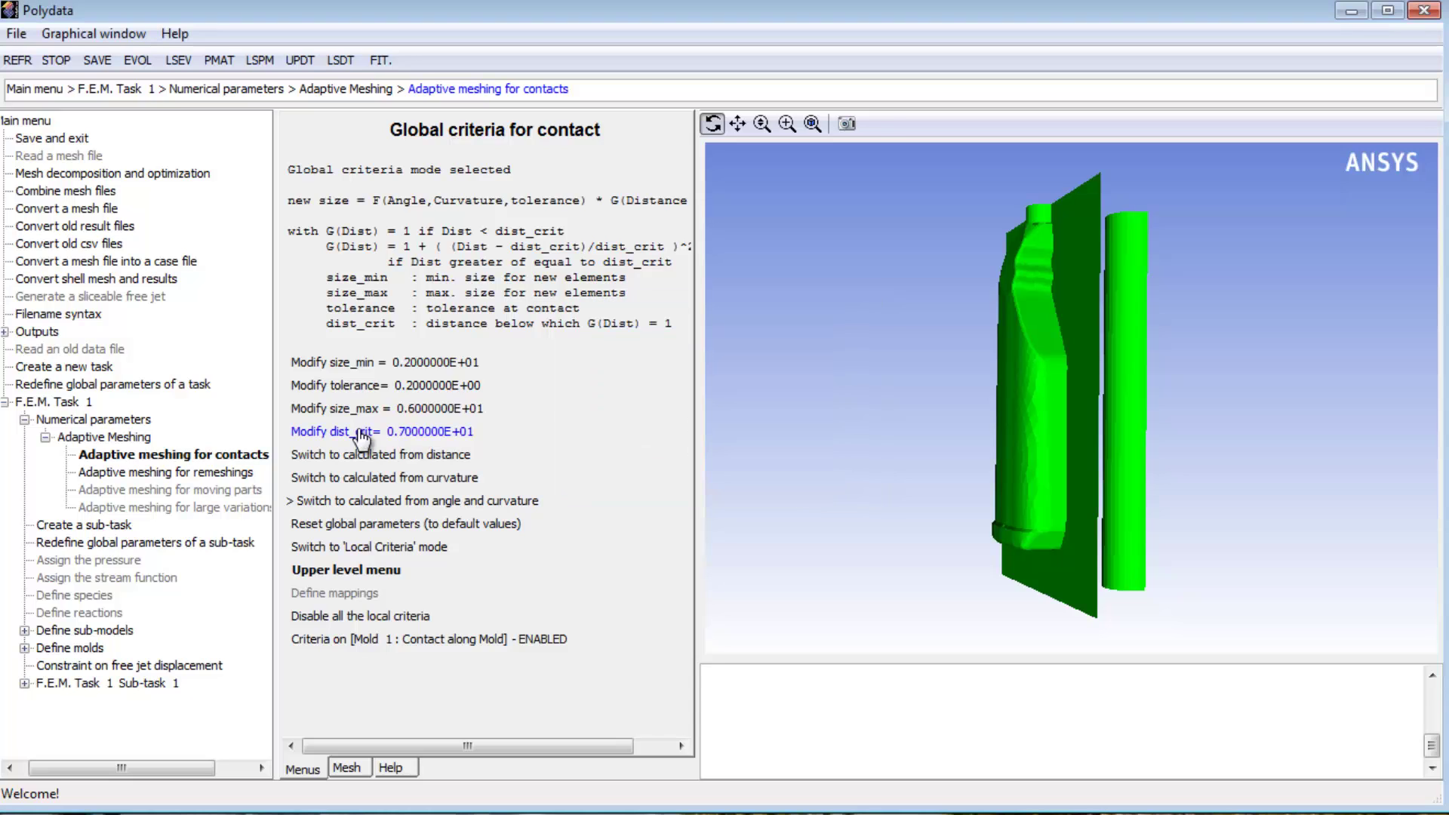
pyautogui.click(347, 571)
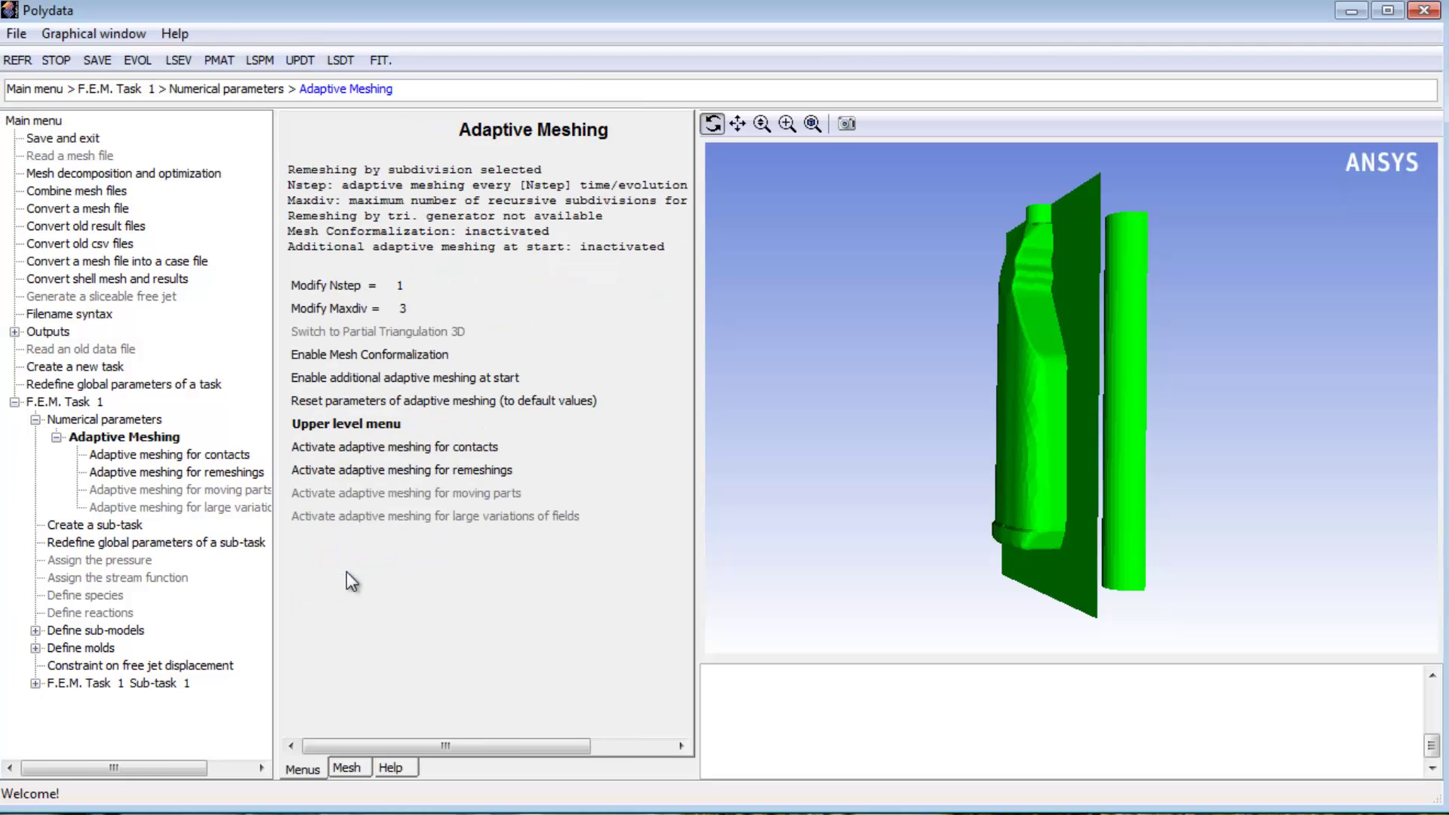
# - Enable mesh conformalization for adaptive meshing, keeping Maxdiv at 3 and setting Nstep to 5
pyautogui.click(345, 356)
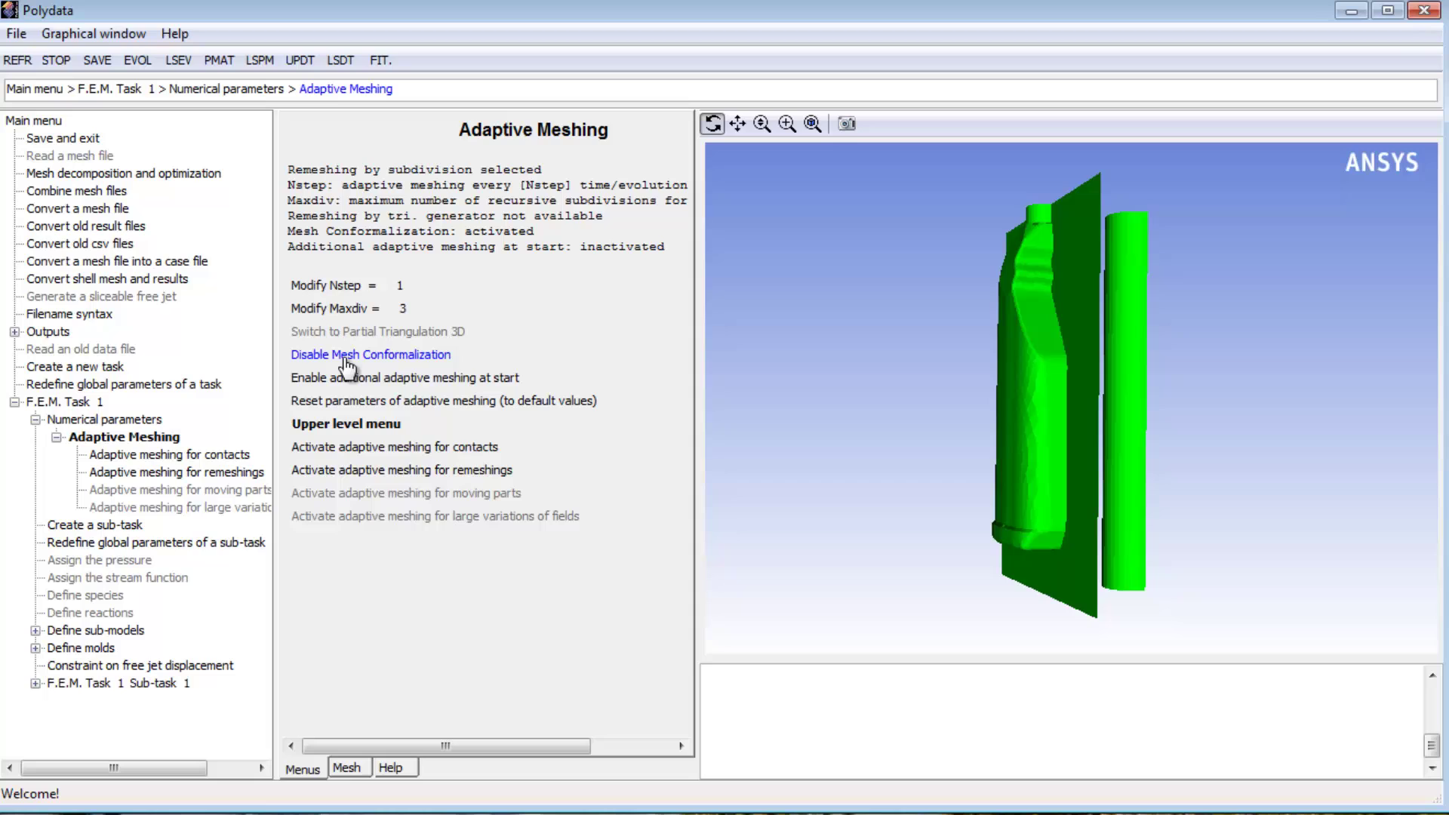
pyautogui.click(338, 309)
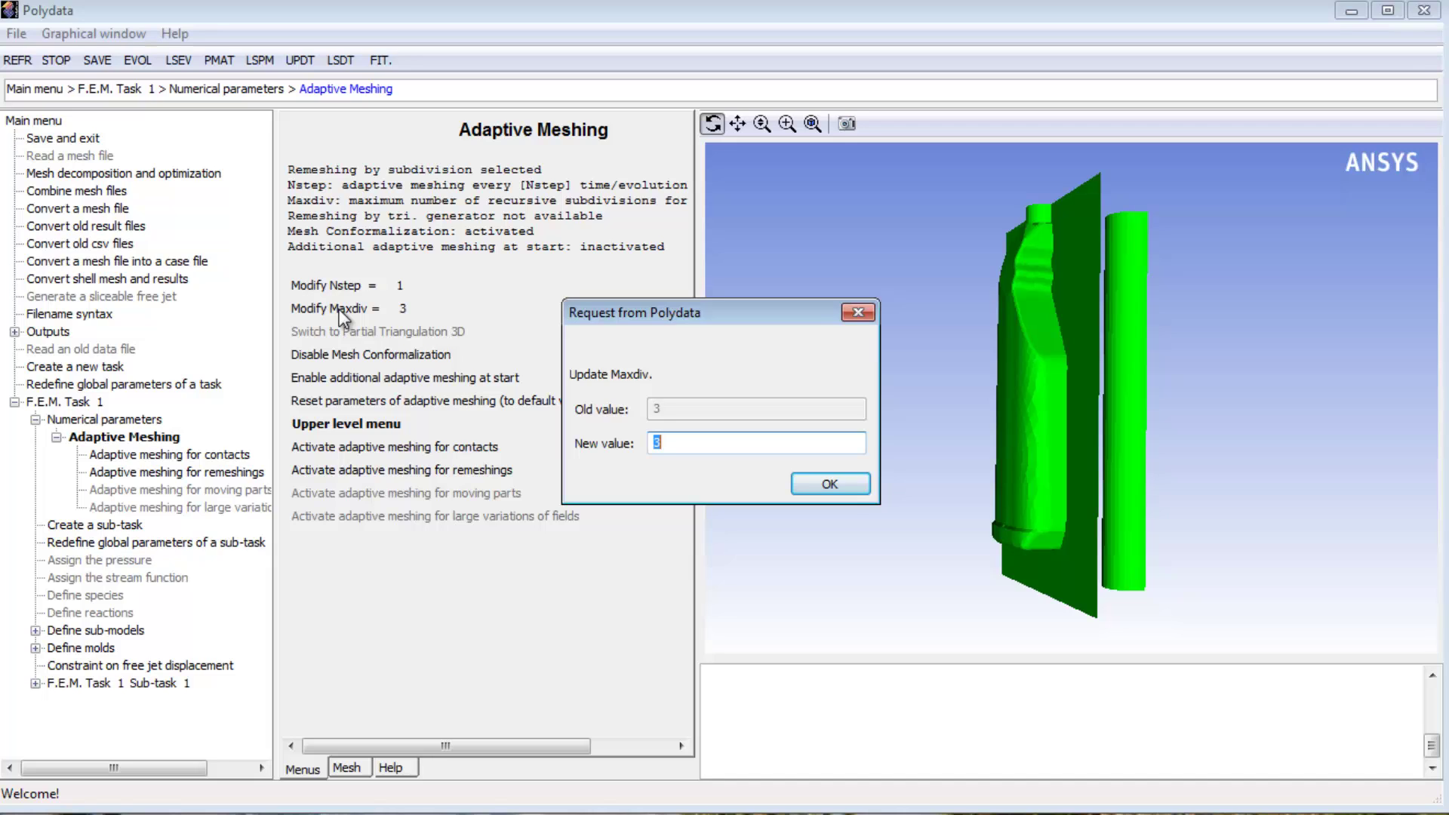
pyautogui.press('Return')
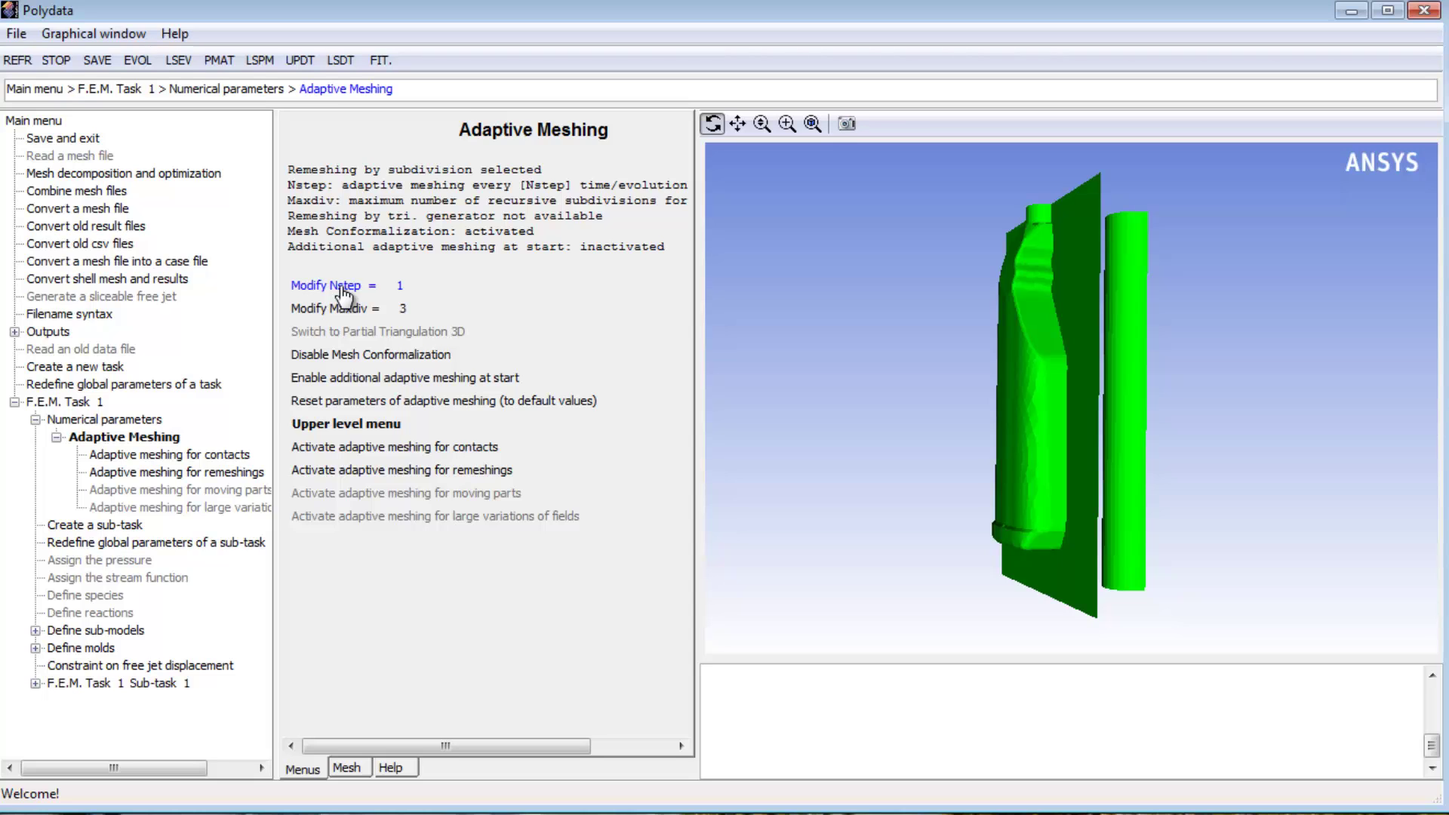
pyautogui.click(341, 287)
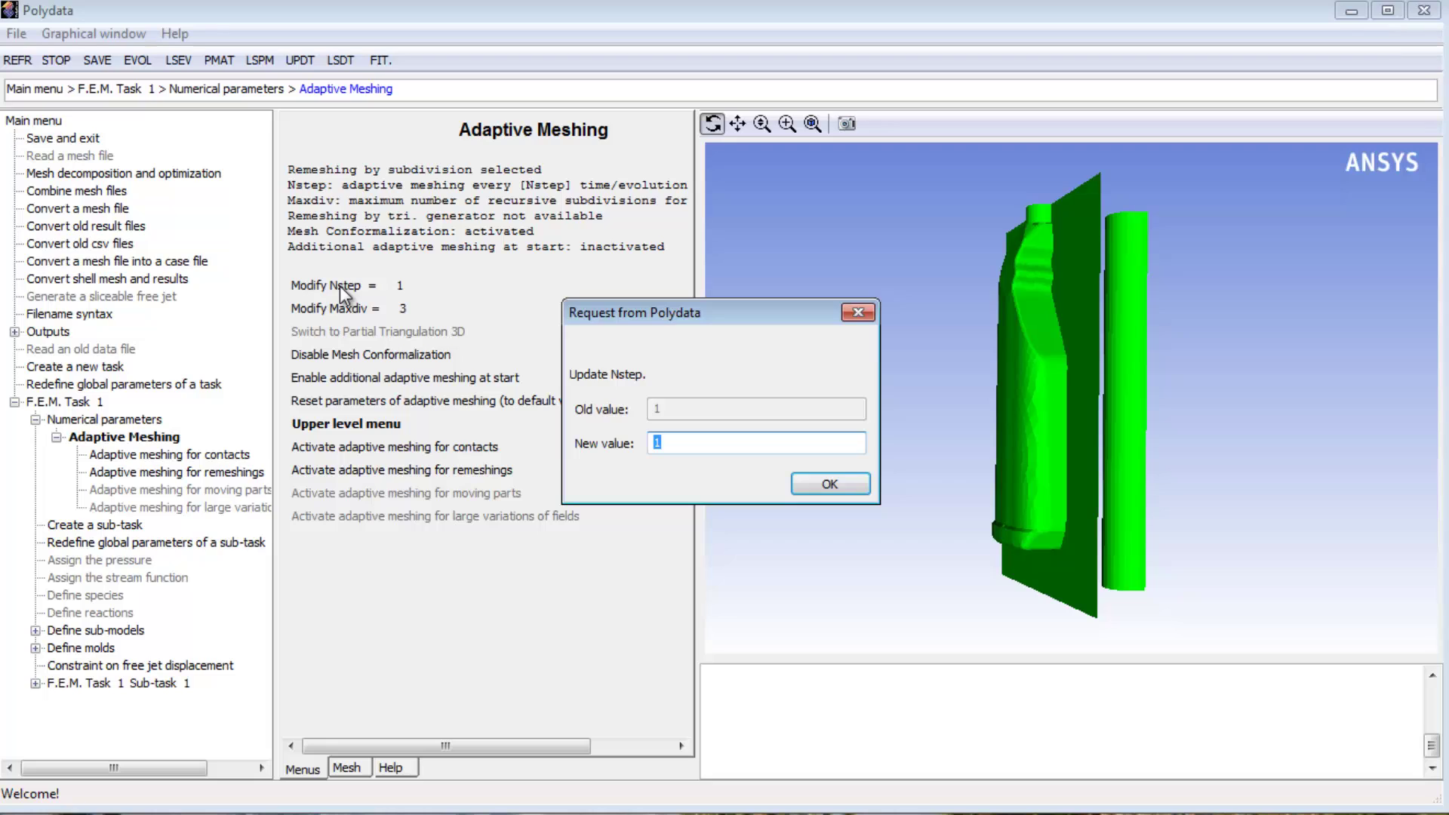
pyautogui.write('5')
pyautogui.press('Return')
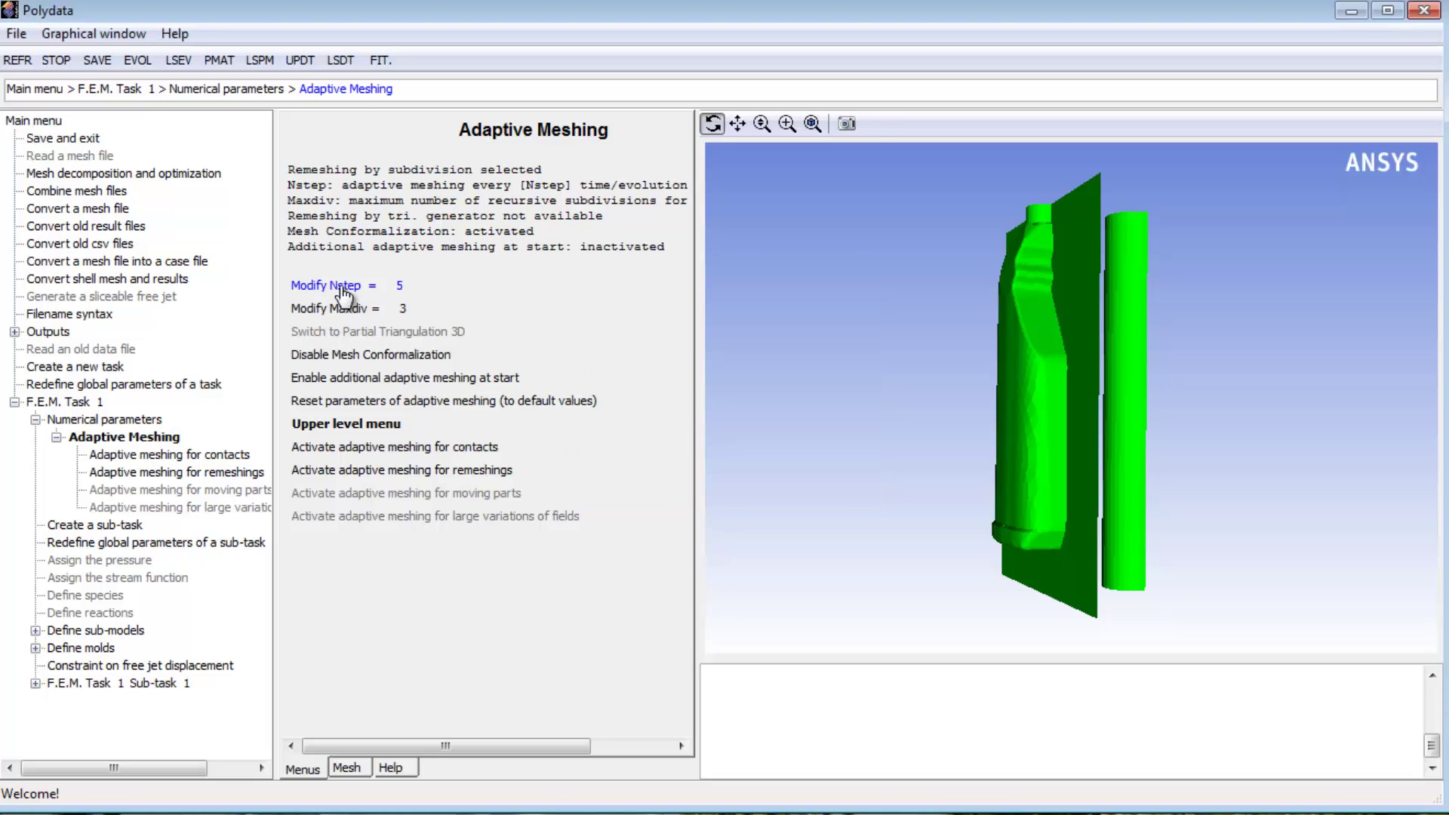
# - Save the task setup and exit, accepting the default field output selection
pyautogui.click(88, 140)
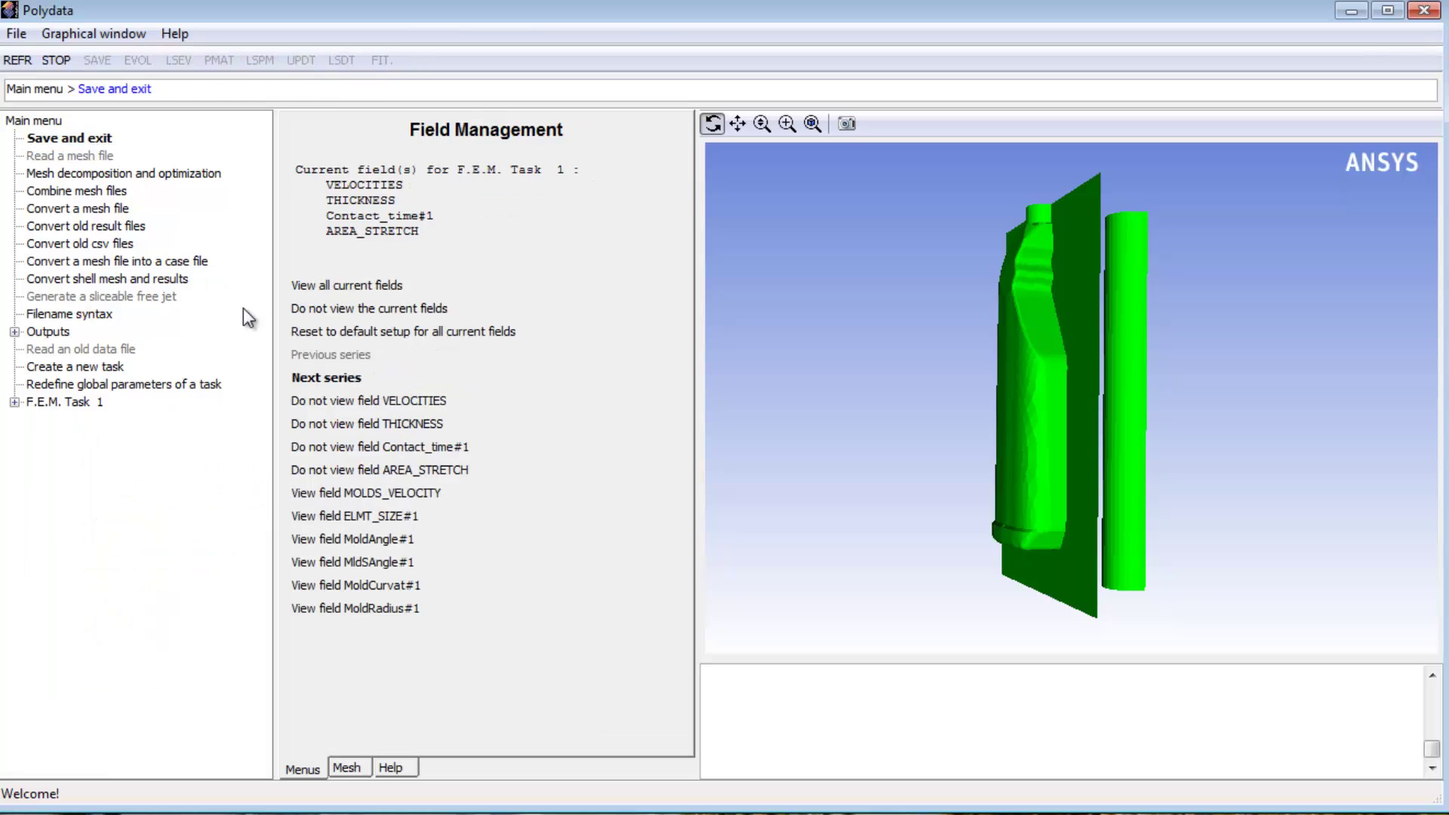
pyautogui.click(296, 381)
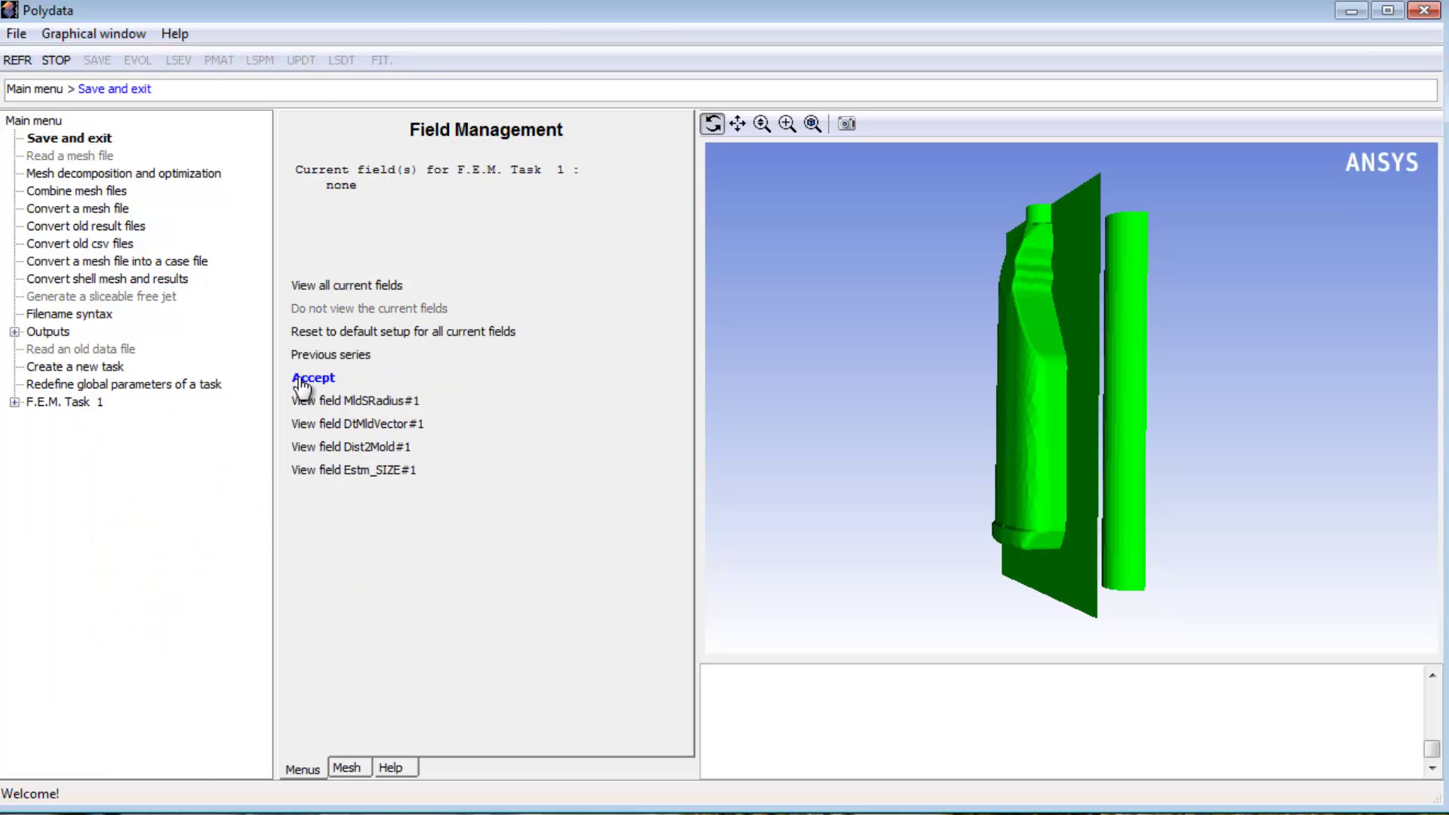
pyautogui.click(299, 378)
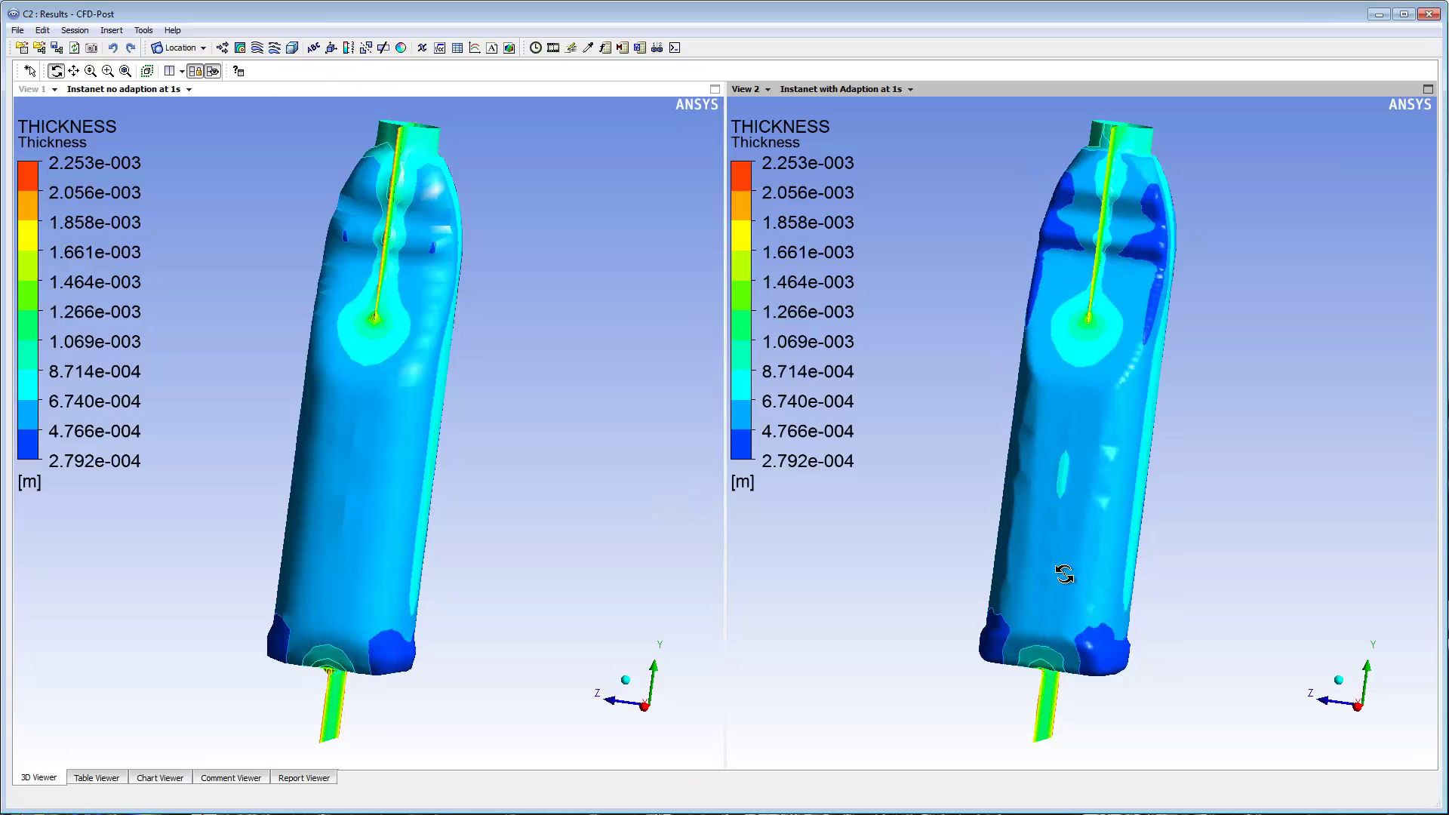
# - In CFD-Post, compare the bottle's thickness contours and wireframe meshes with and without adaption from several angles
pyautogui.moveTo(1057, 574); pyautogui.dragTo(1185, 556)
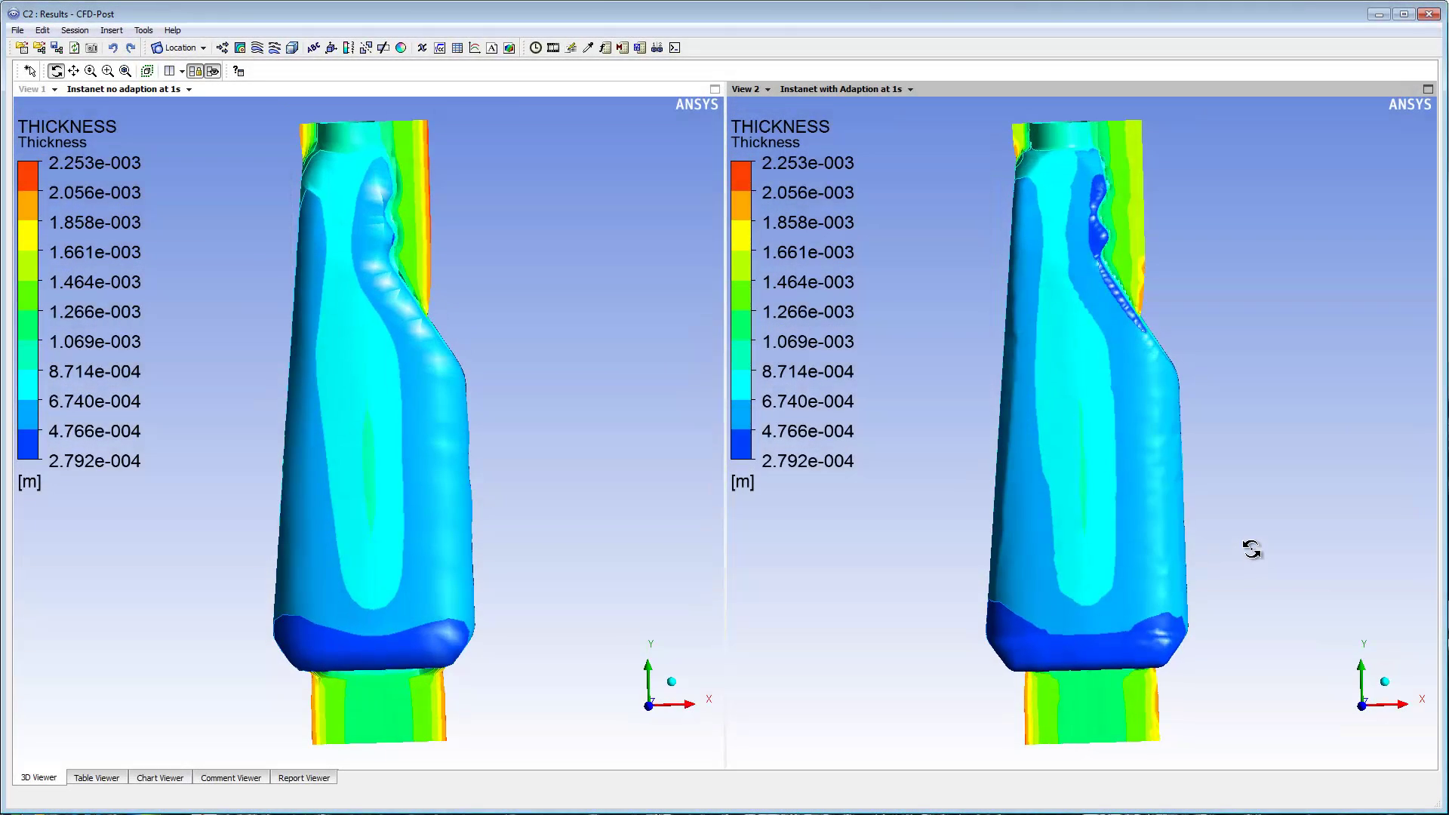
pyautogui.moveTo(1252, 549); pyautogui.dragTo(1180, 613)
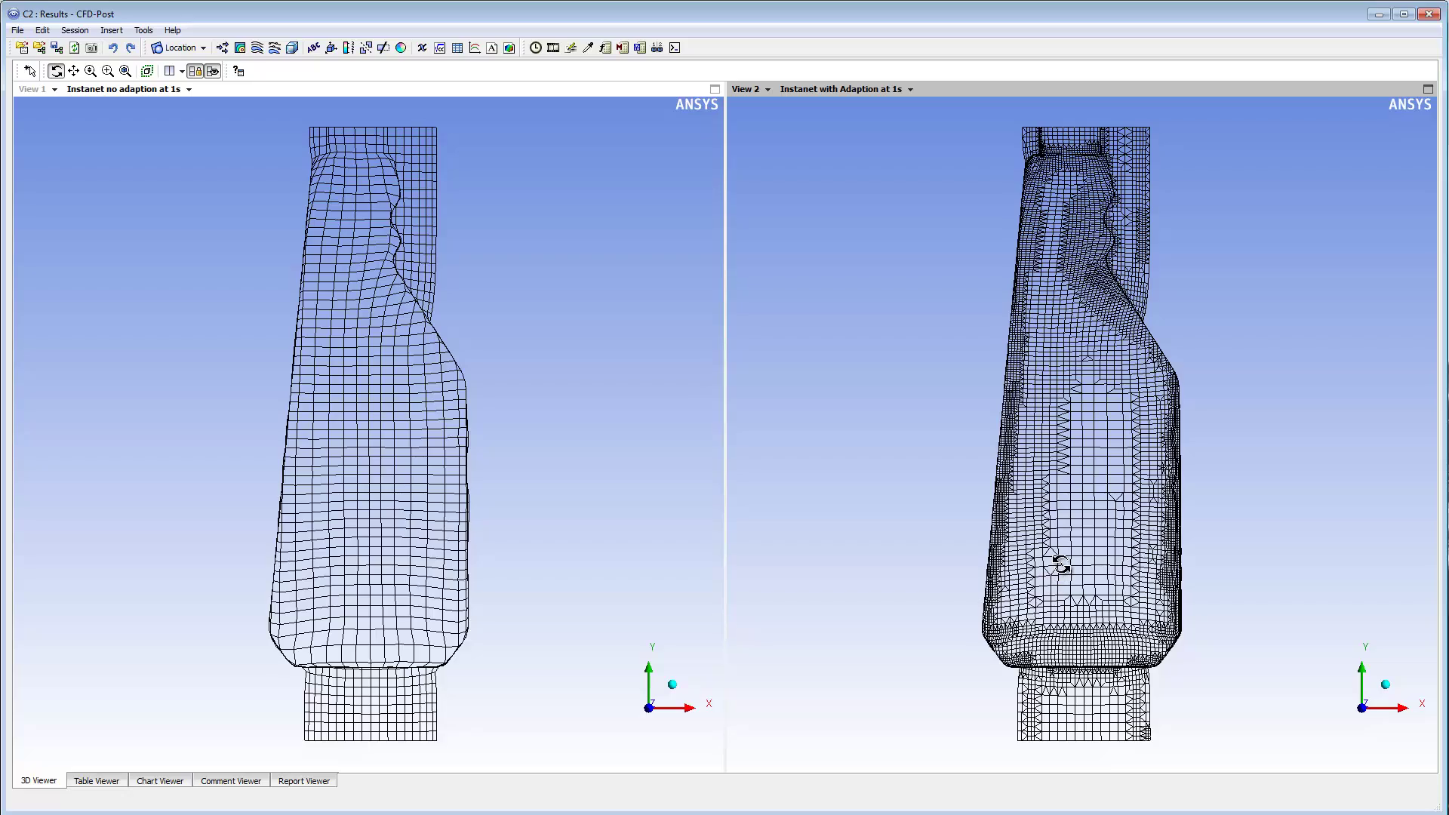
pyautogui.moveTo(1062, 564); pyautogui.dragTo(1017, 702)
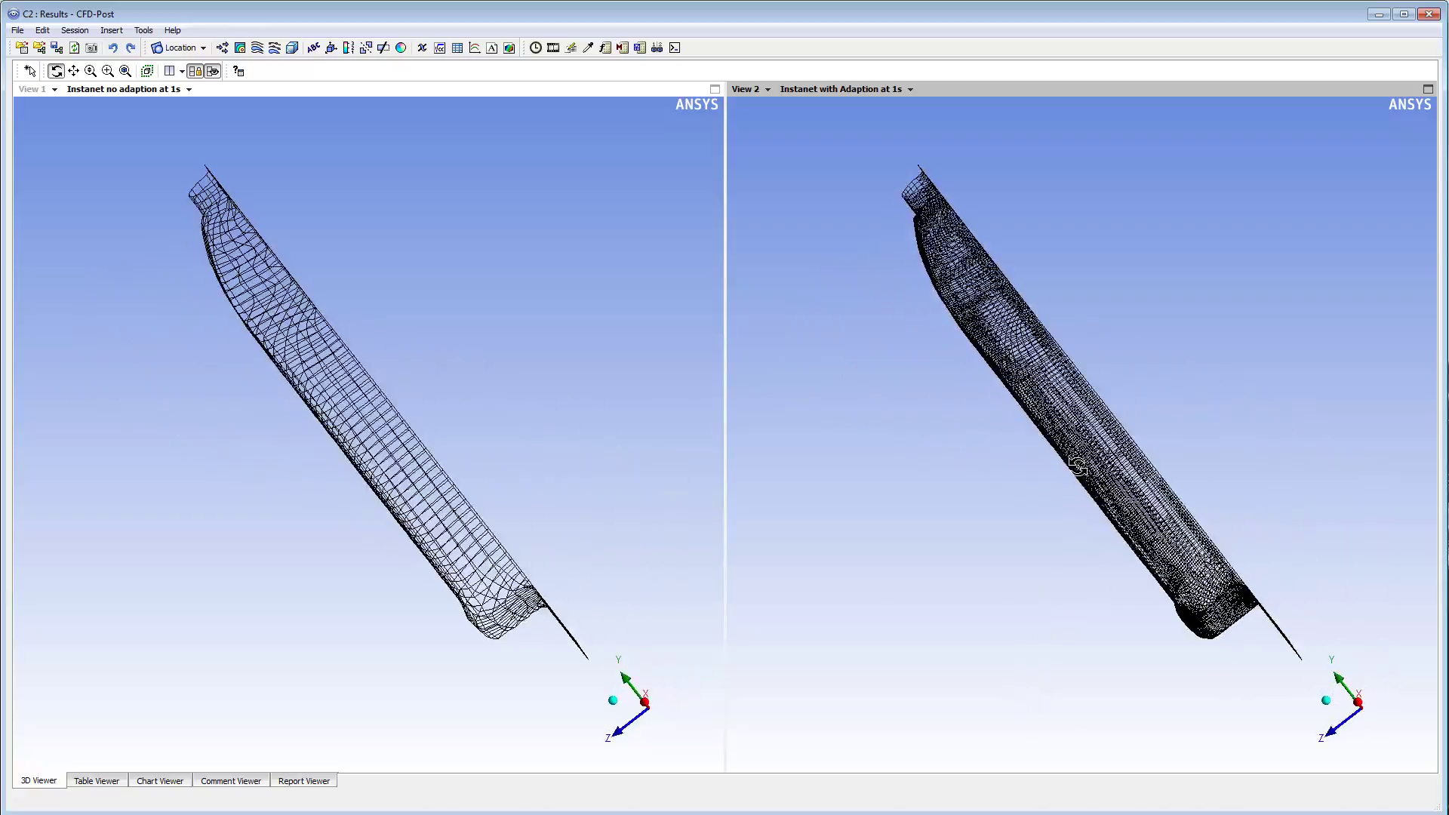